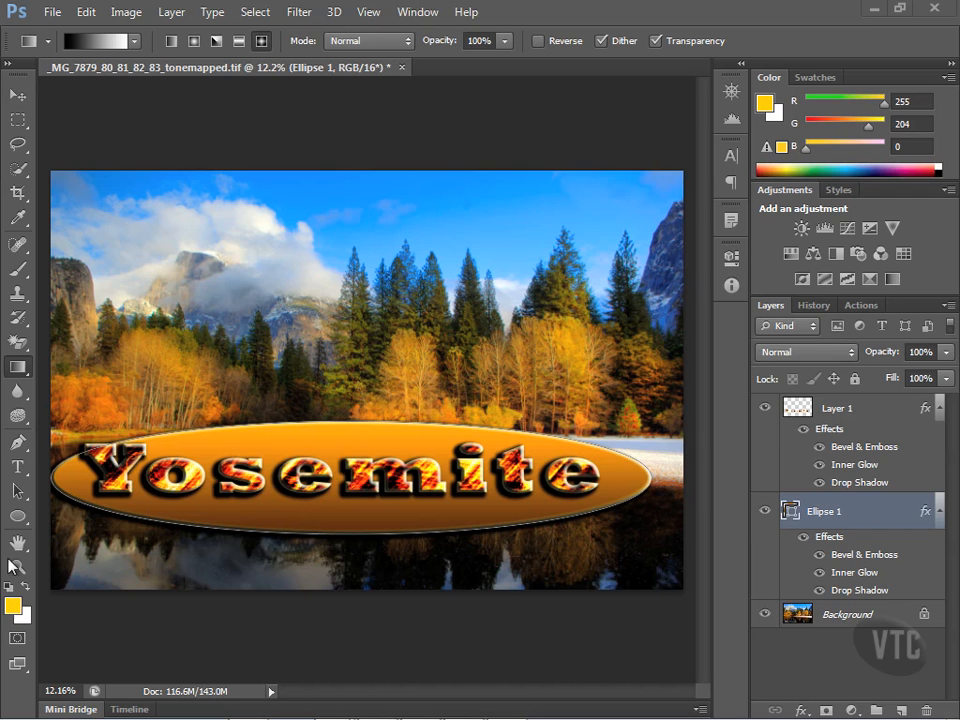
# - Select the Paint Bucket tool
pyautogui.click(19, 270)
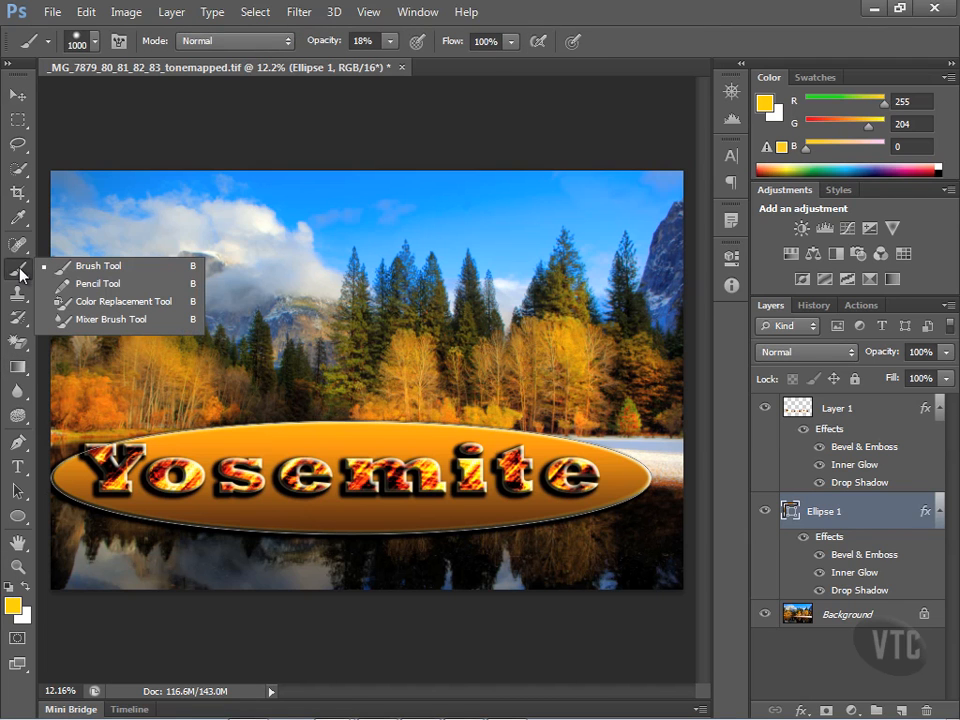
pyautogui.click(17, 367)
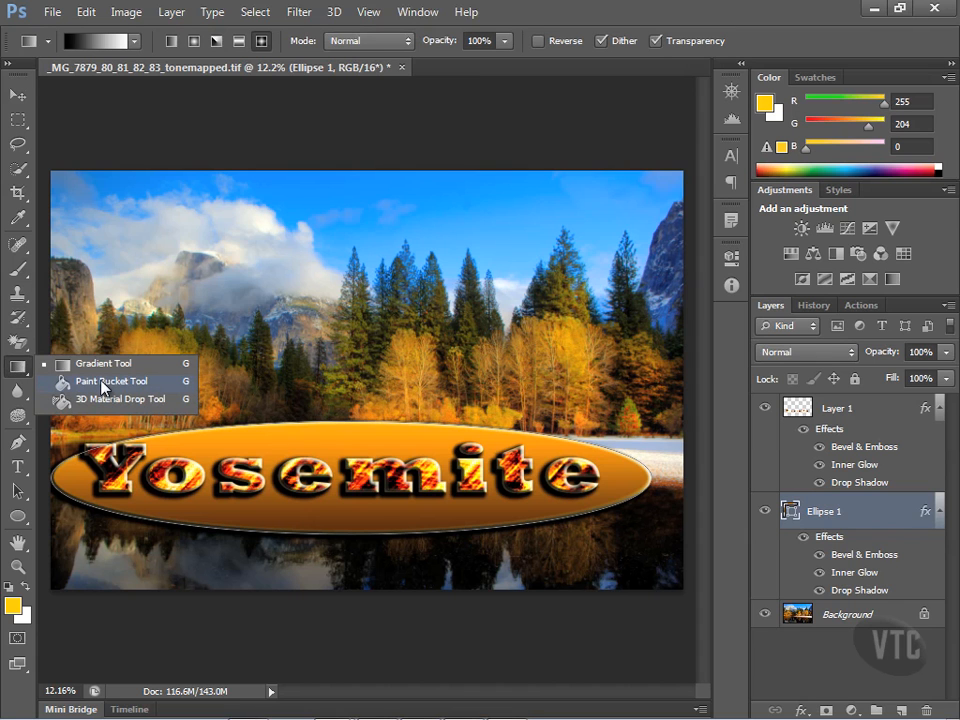
pyautogui.click(101, 381)
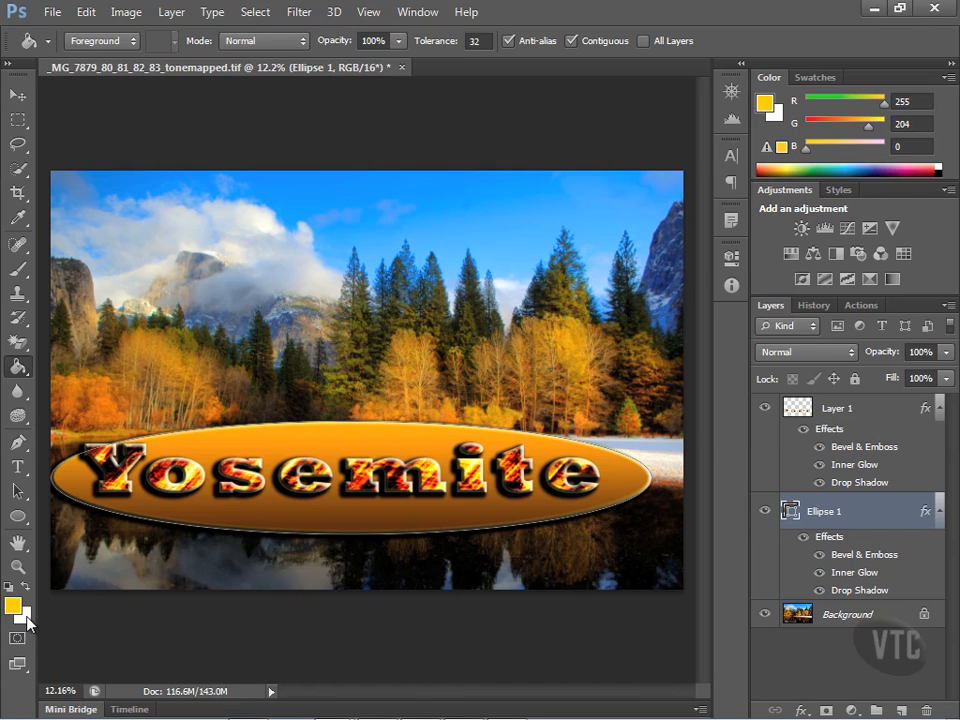
# - Set the background color to yellow #ffd941
pyautogui.click(29, 614)
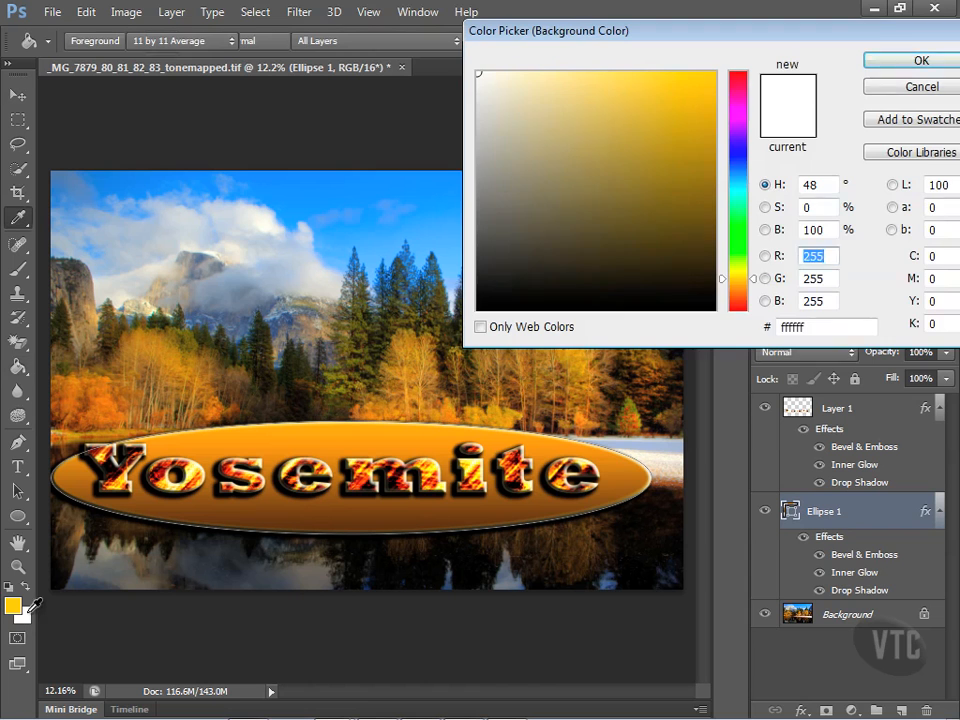
pyautogui.moveTo(611, 86); pyautogui.dragTo(654, 53)
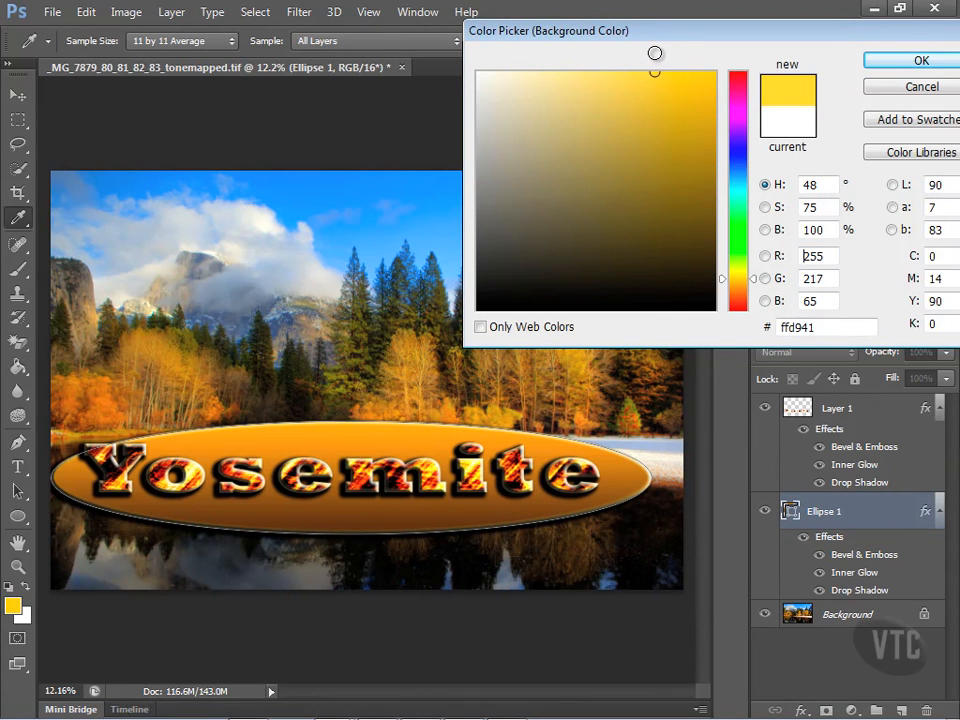
pyautogui.click(922, 62)
pyautogui.press('g')
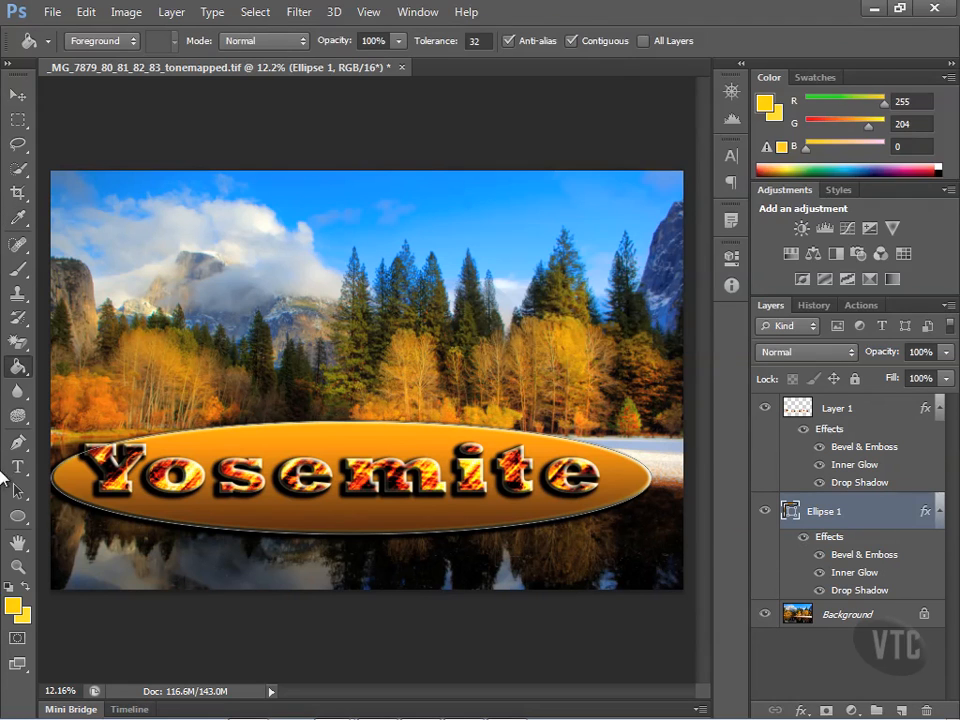
# - Set the foreground color to pure white #ffffff
pyautogui.click(14, 606)
pyautogui.click(479, 73)
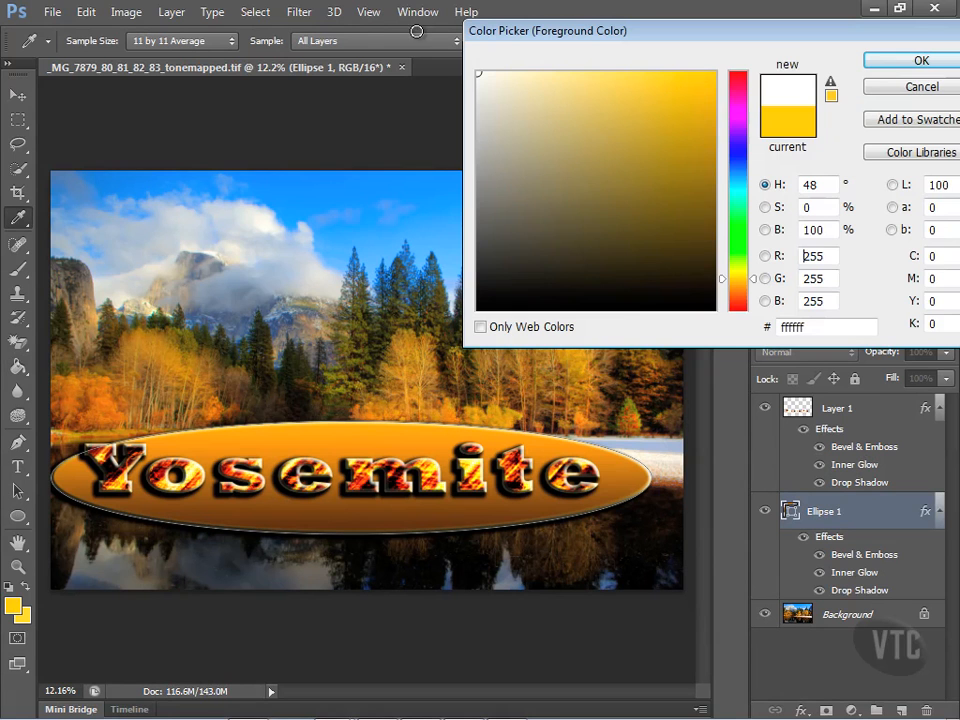
pyautogui.click(941, 62)
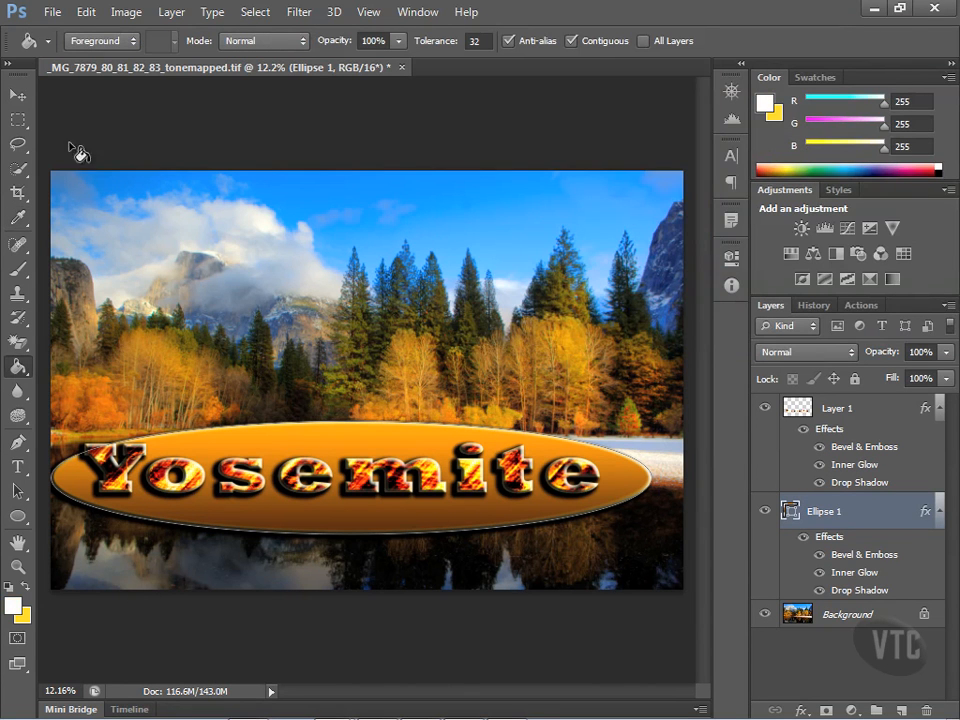
# - Start a new document with a width of 1500 pixels and a height of 1000 pixels
pyautogui.click(50, 14)
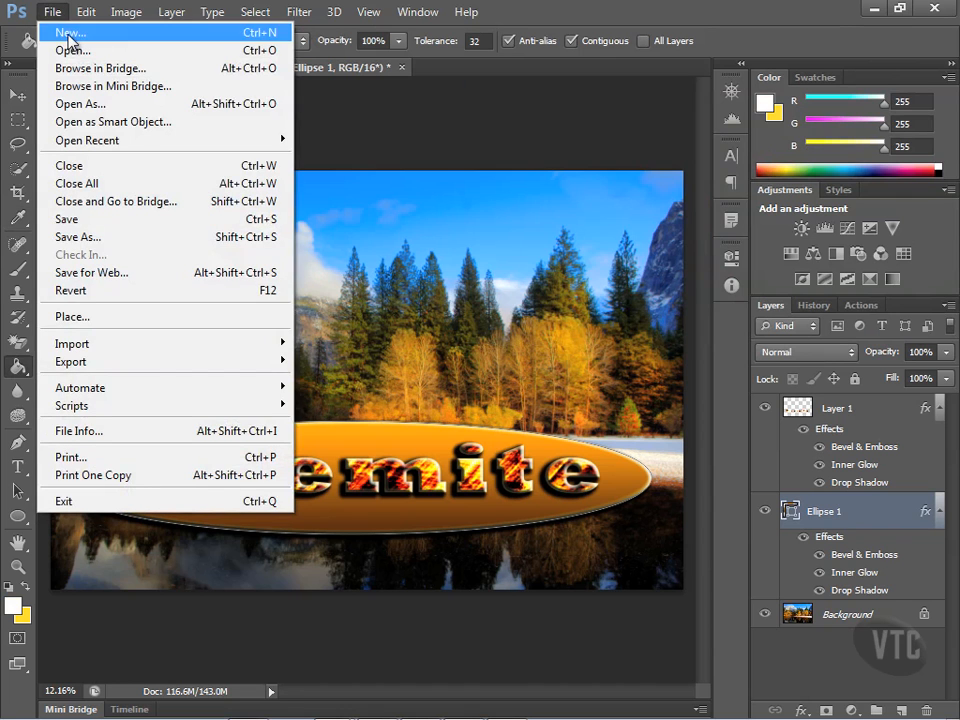
pyautogui.click(66, 33)
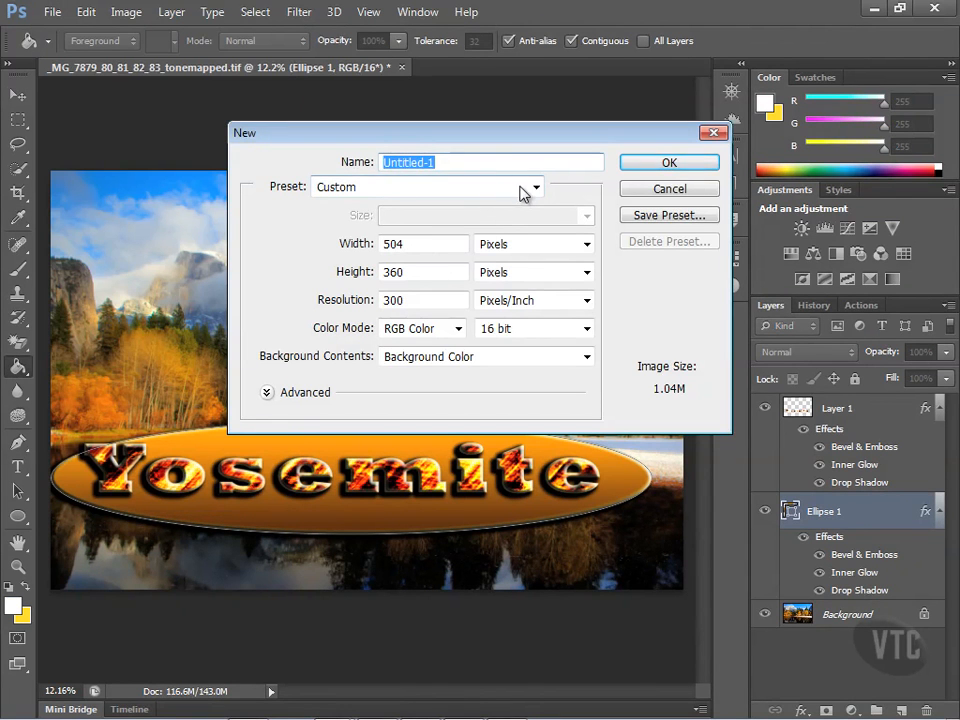
pyautogui.click(455, 246)
pyautogui.press('BackSpace')
pyautogui.press('BackSpace')
pyautogui.press('BackSpace')
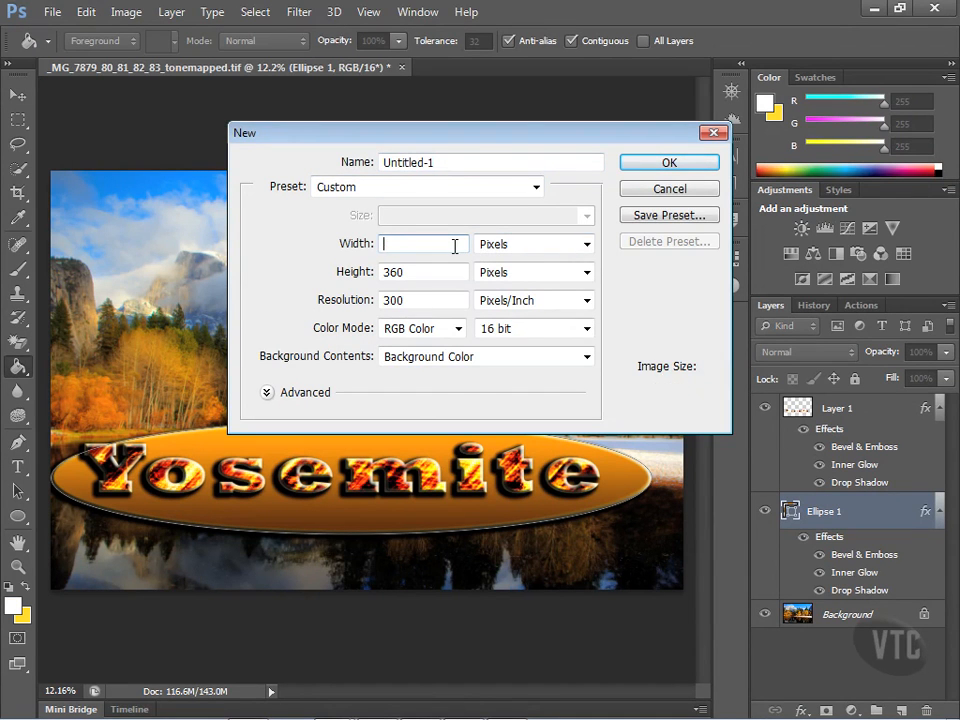
pyautogui.write('1500')
pyautogui.click(450, 272)
pyautogui.press('BackSpace')
pyautogui.press('BackSpace')
pyautogui.press('BackSpace')
pyautogui.write('1000')
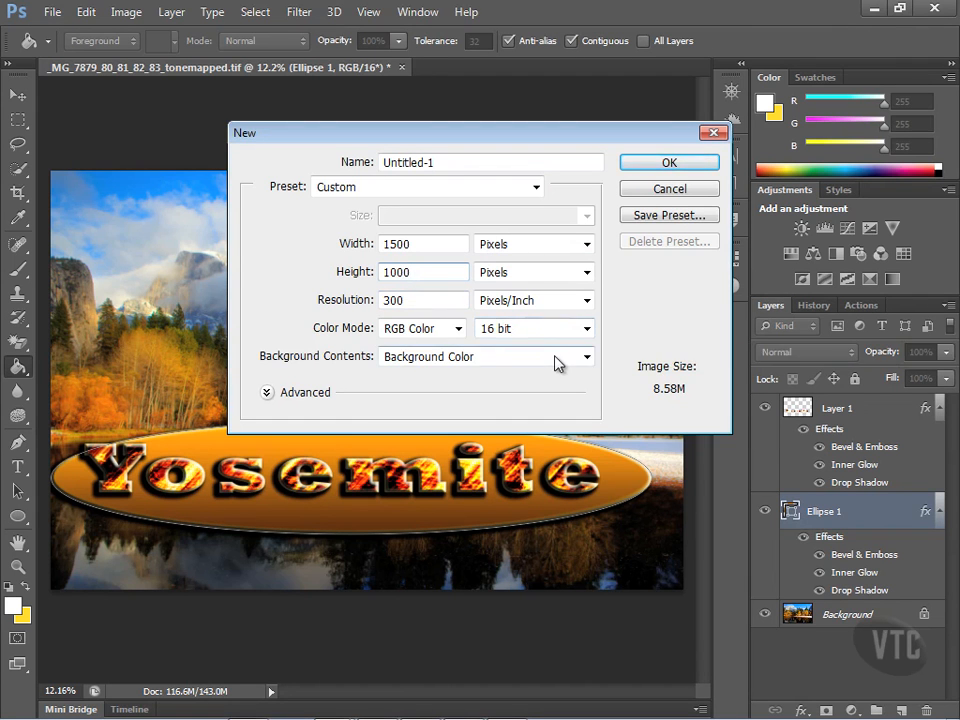
# - Choose Background Color as the new document's background contents and create the document
pyautogui.click(555, 362)
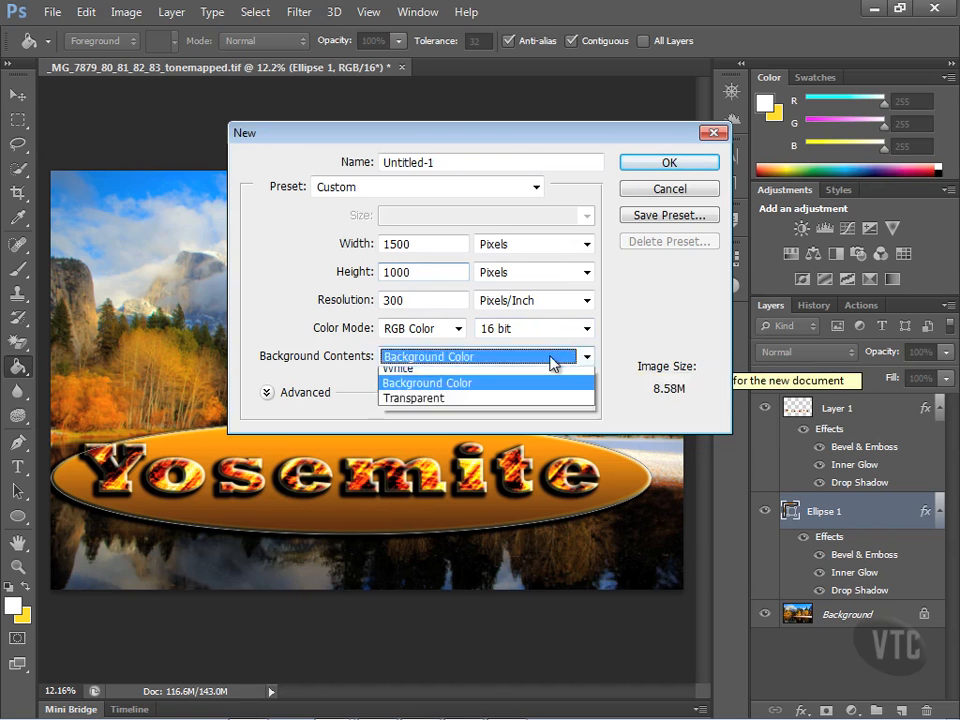
pyautogui.click(535, 398)
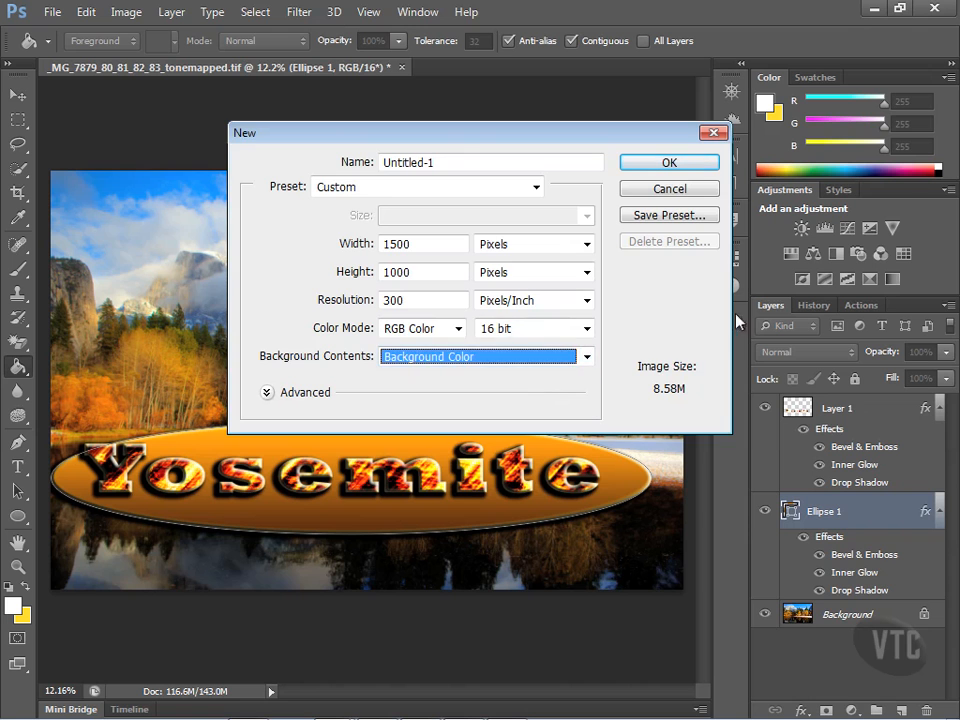
pyautogui.click(677, 165)
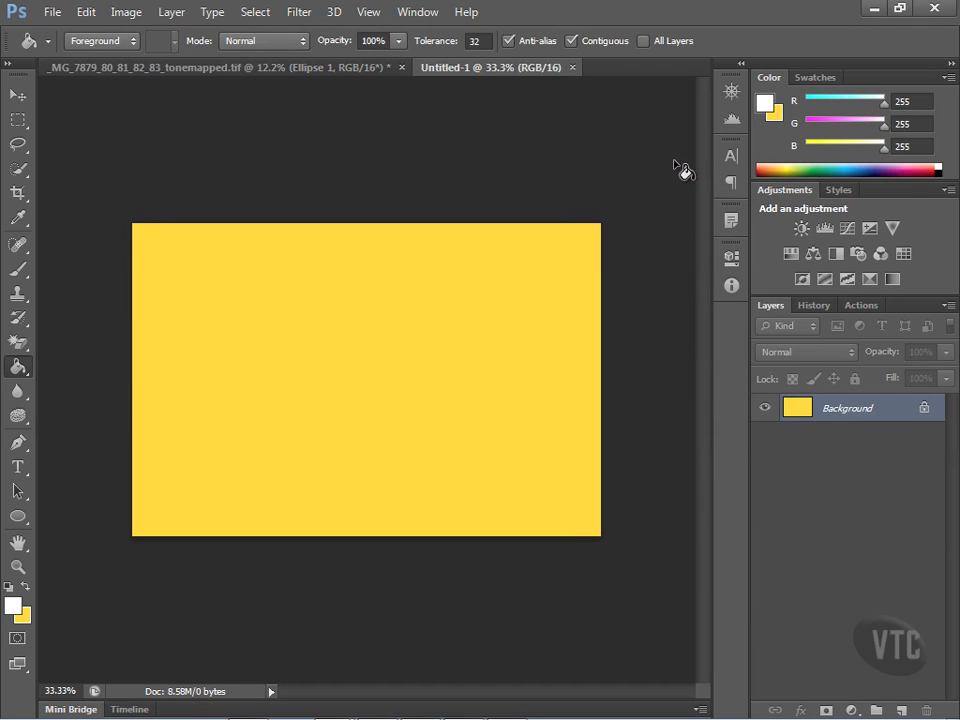
pyautogui.click(370, 14)
pyautogui.click(393, 186)
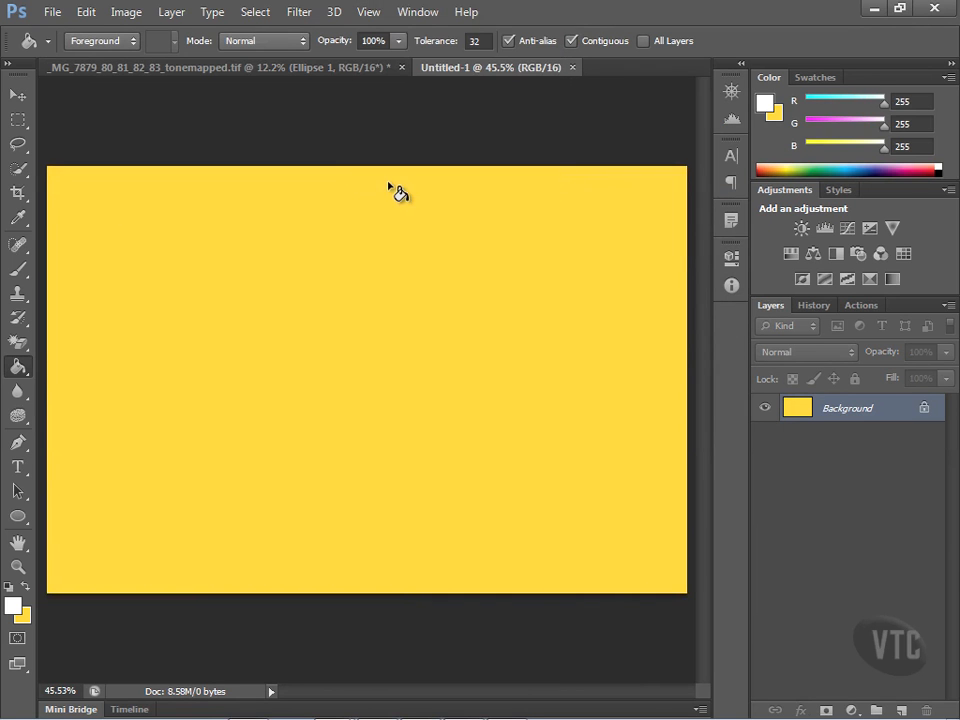
# - Resize the Yosemite photo to a width of 1000 pixels with constrained proportions
pyautogui.click(333, 67)
pyautogui.click(124, 12)
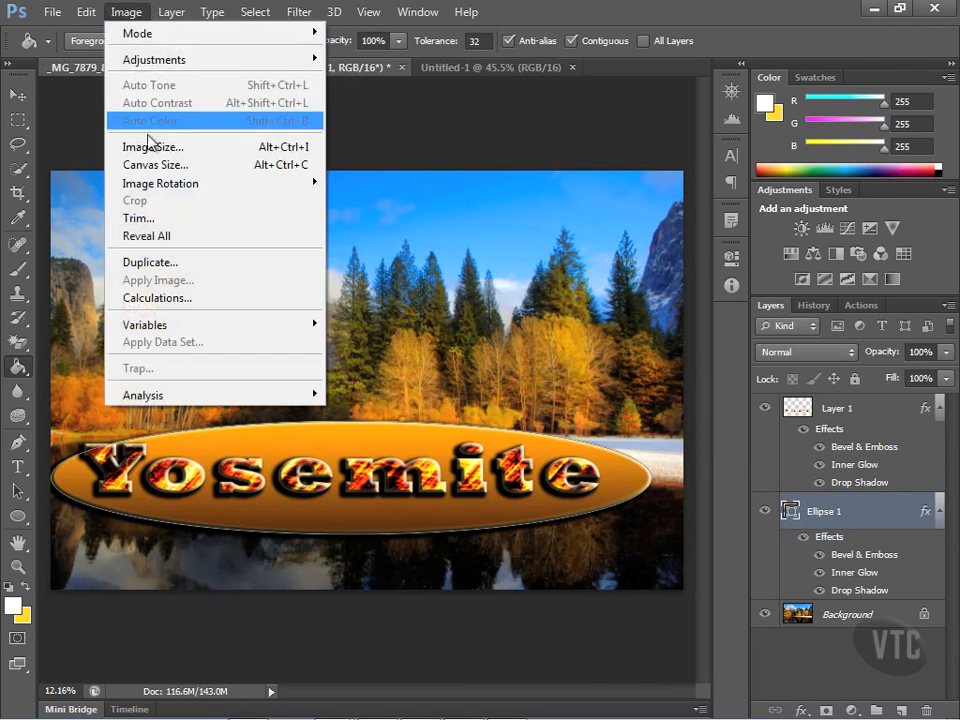
pyautogui.click(122, 147)
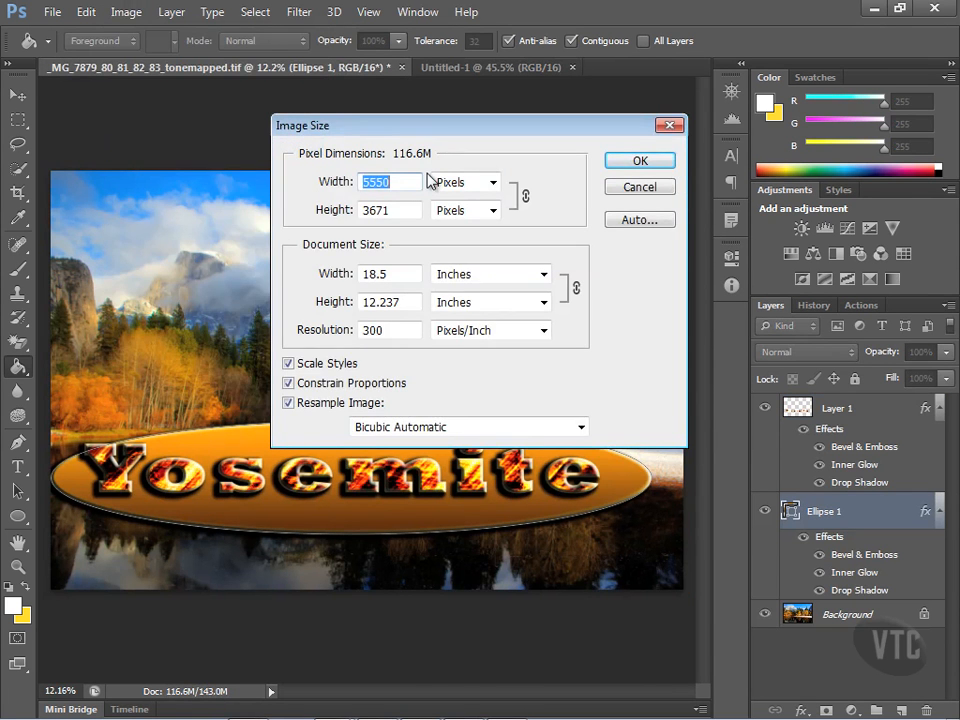
pyautogui.write('1000')
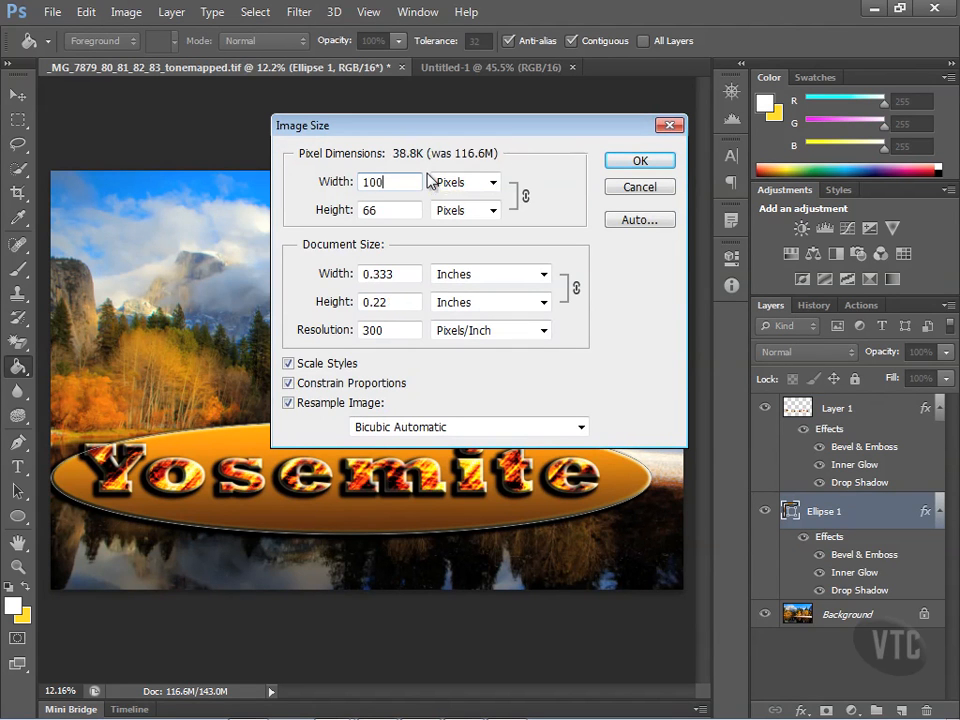
pyautogui.click(640, 161)
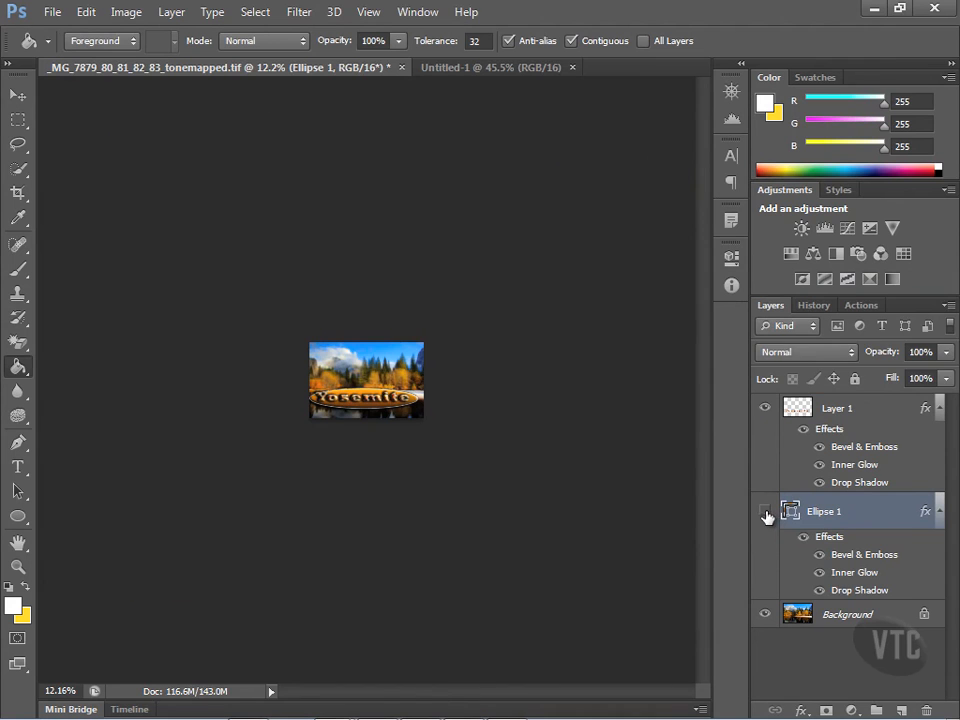
# - Hide the Ellipse 1 and Layer 1 layers in the Yosemite photo so only its background shows
pyautogui.click(765, 511)
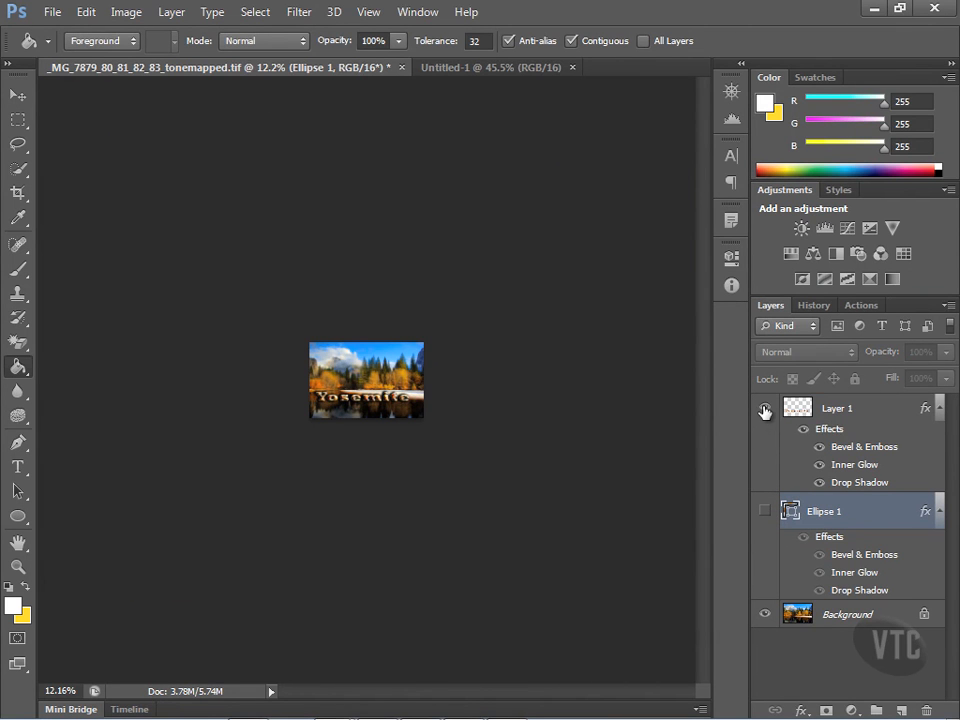
pyautogui.click(765, 411)
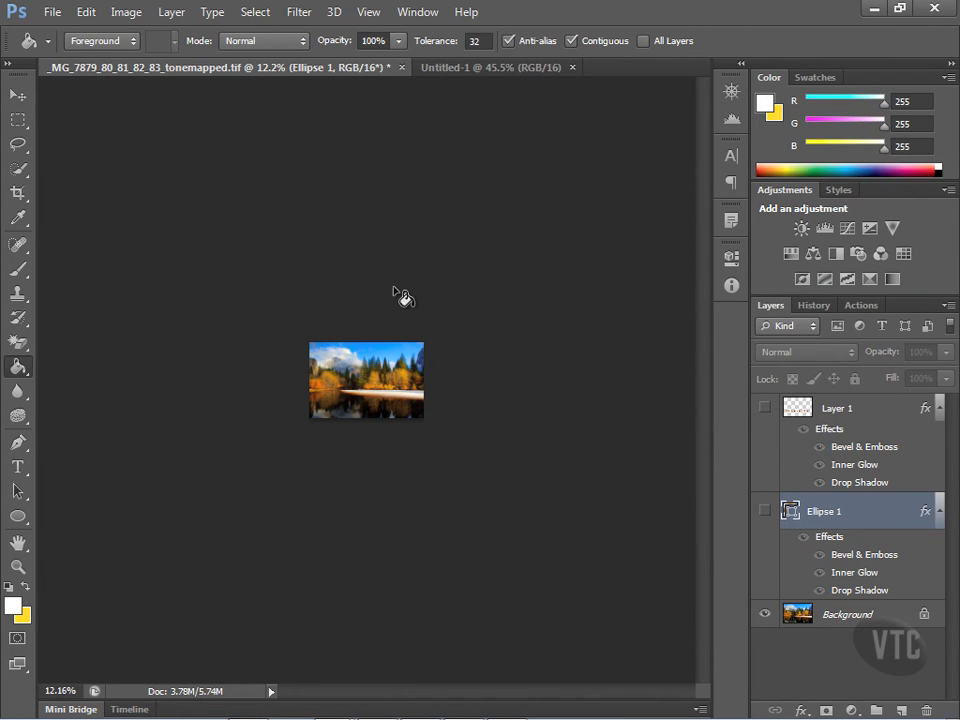
pyautogui.click(369, 12)
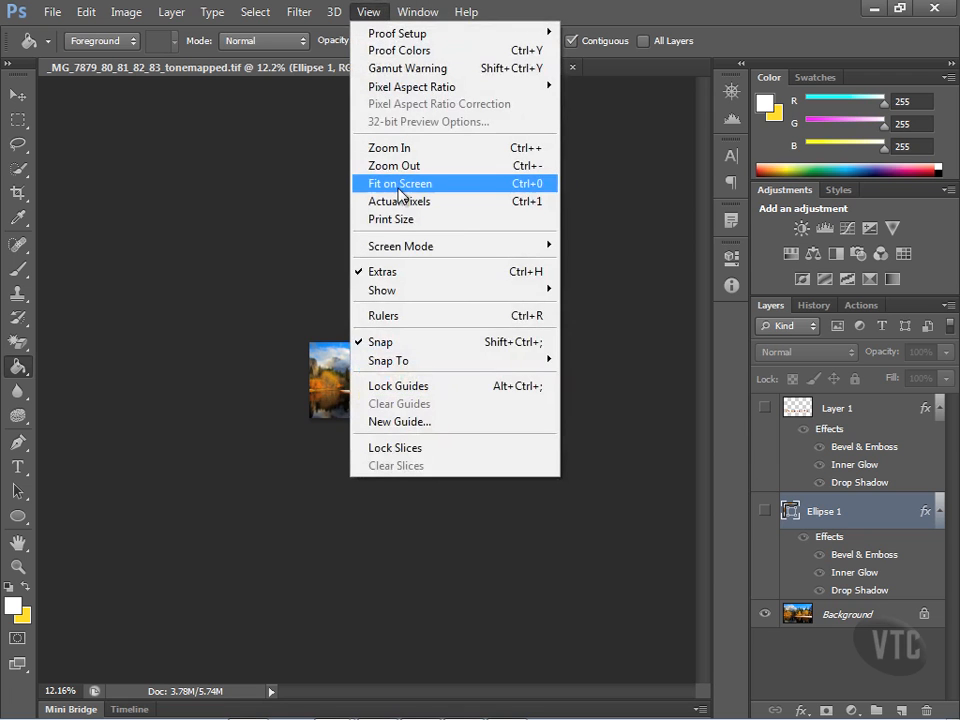
pyautogui.click(398, 185)
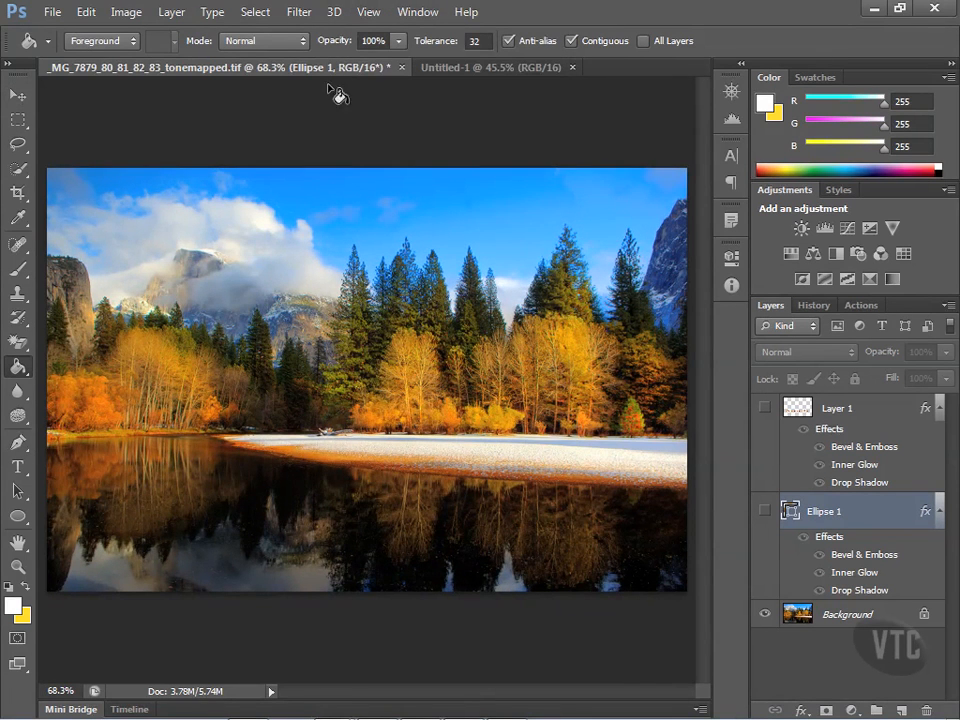
# - Float the photo's window beside the yellow document's canvas and select the Move tool
pyautogui.moveTo(330, 66); pyautogui.dragTo(572, 204)
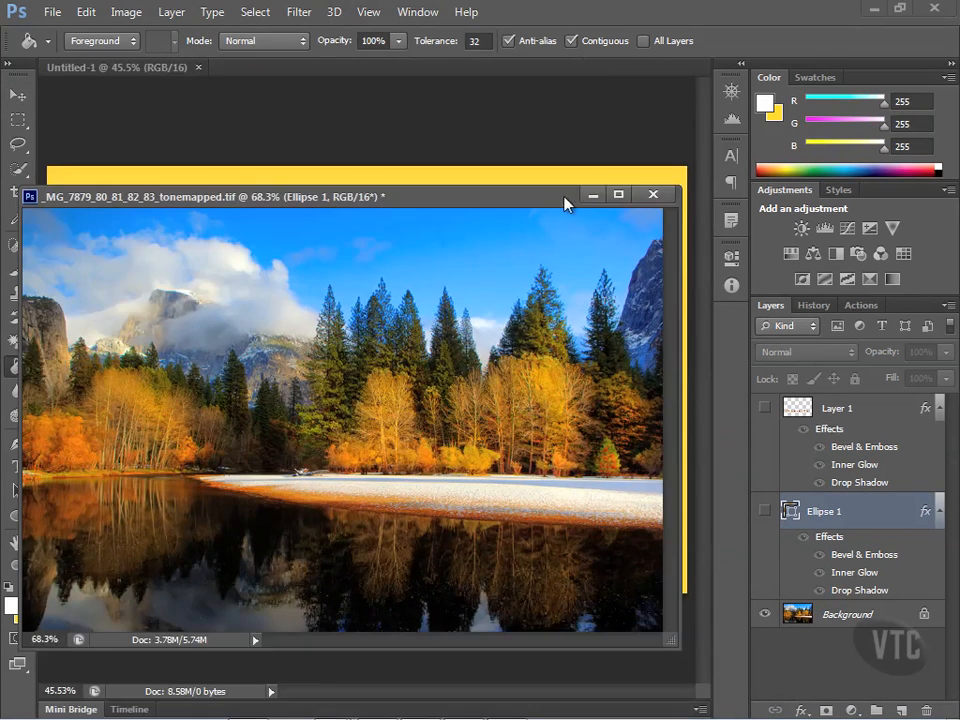
pyautogui.moveTo(514, 210); pyautogui.dragTo(264, 242)
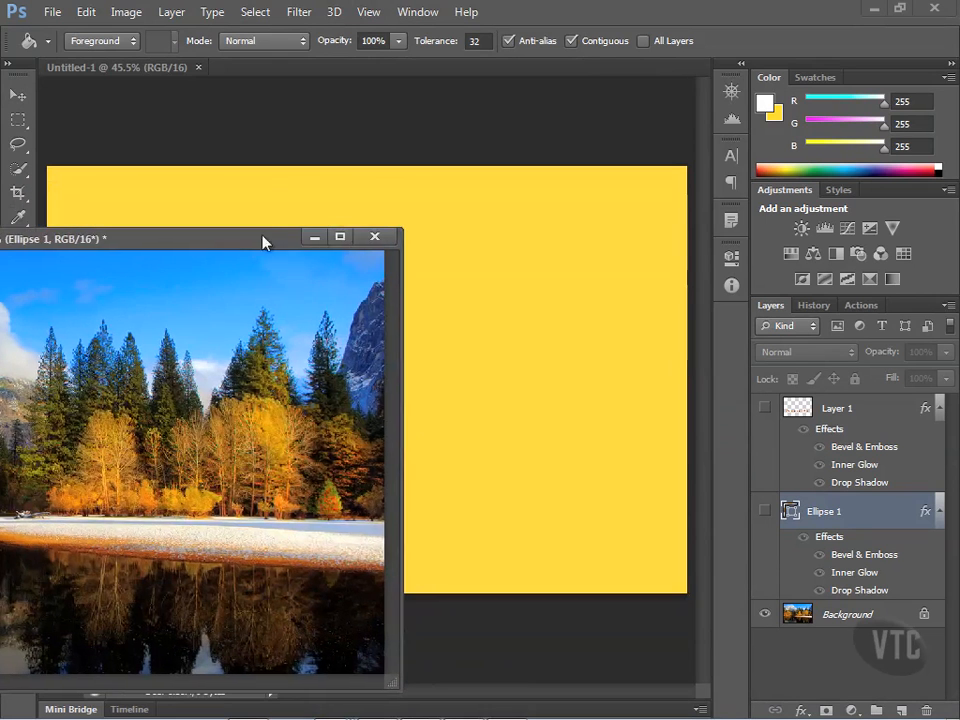
pyautogui.click(15, 97)
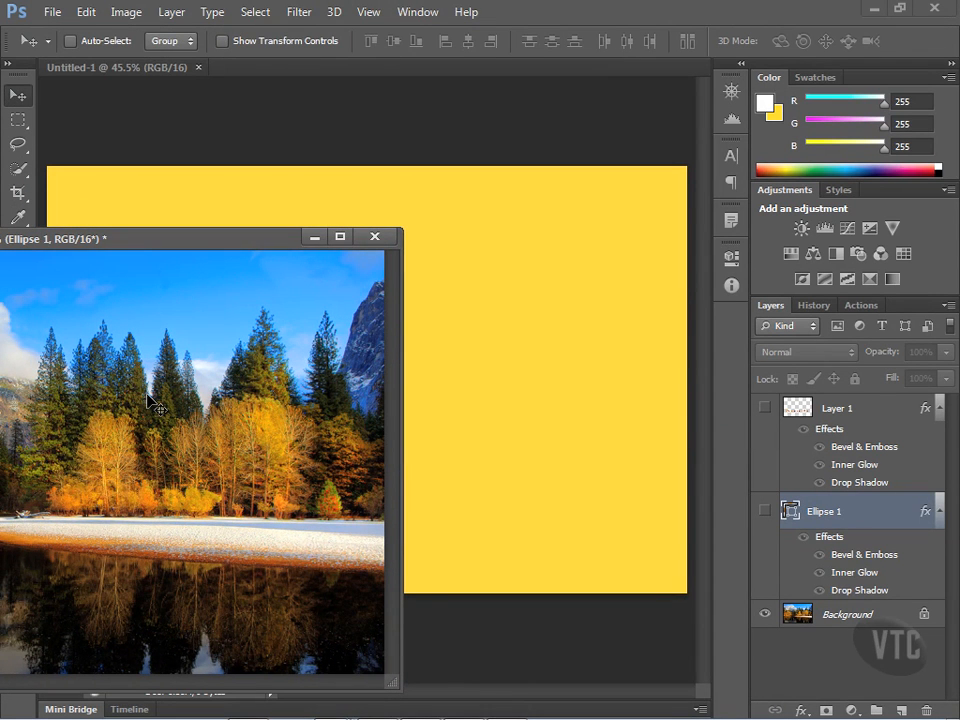
# - Copy the photo's Background layer into the yellow document and center it on the canvas
pyautogui.moveTo(146, 394); pyautogui.dragTo(516, 368)
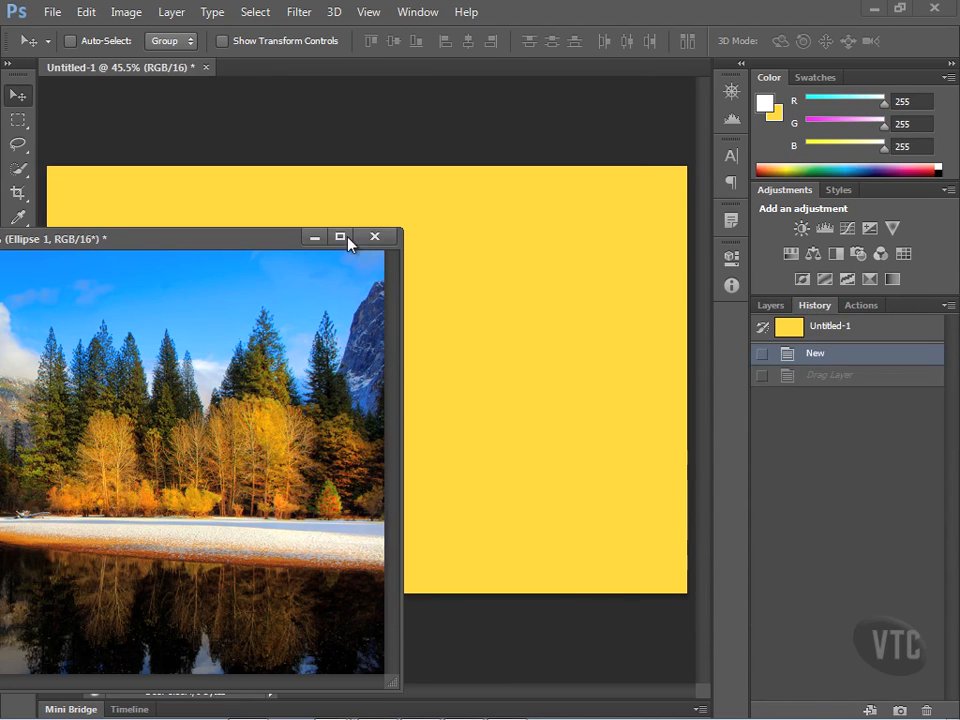
pyautogui.click(341, 237)
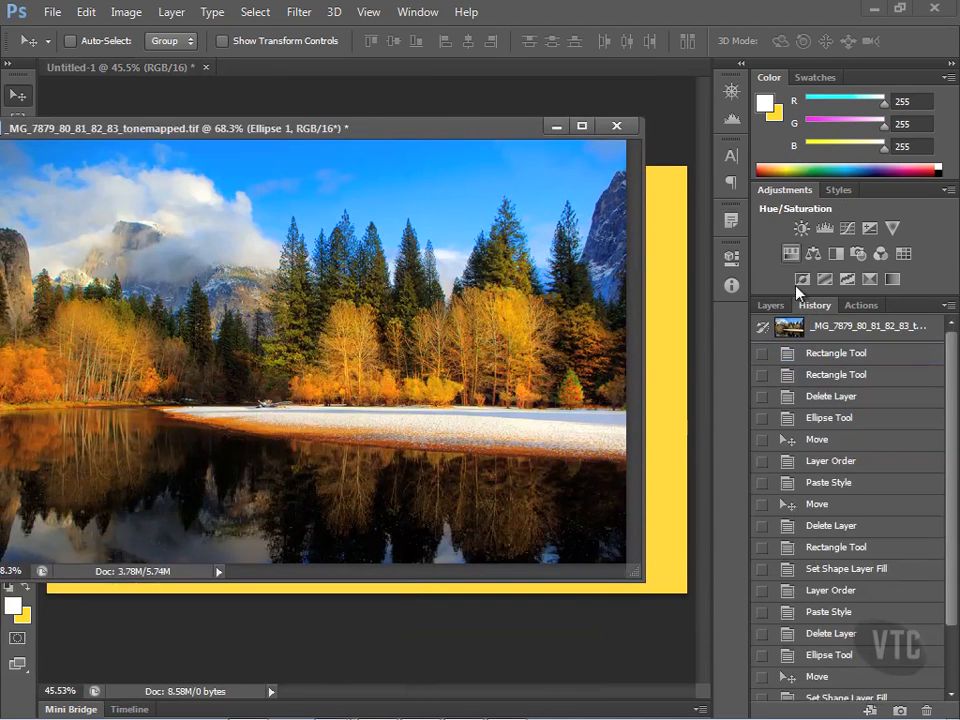
pyautogui.click(777, 307)
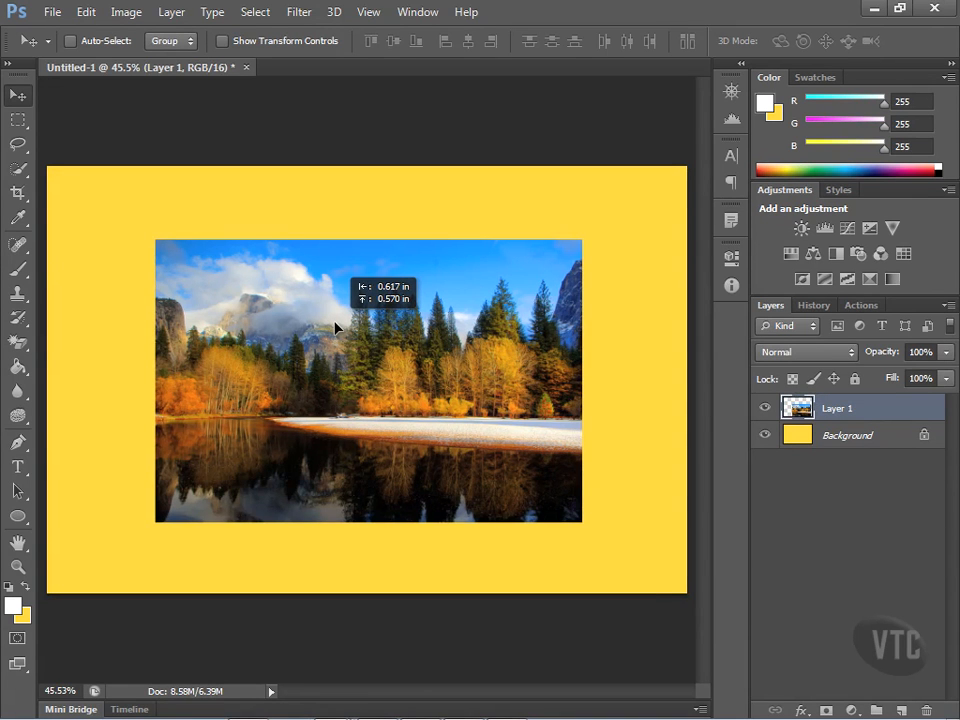
pyautogui.moveTo(336, 327); pyautogui.dragTo(332, 326)
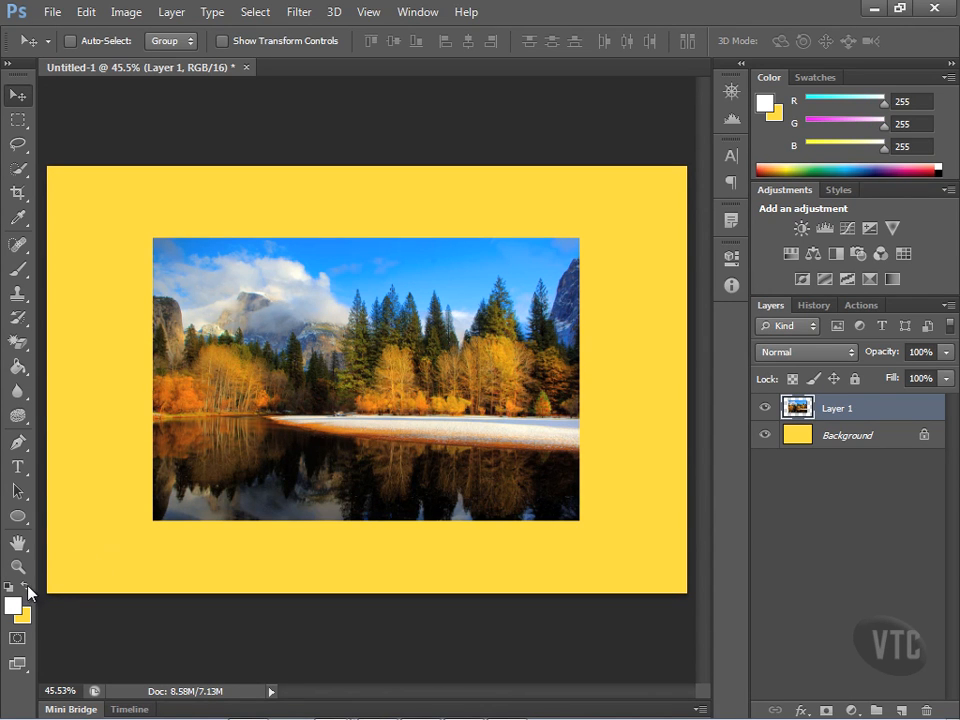
# - Swap the foreground and background colors, and restore the default black and white colors
pyautogui.press('x')
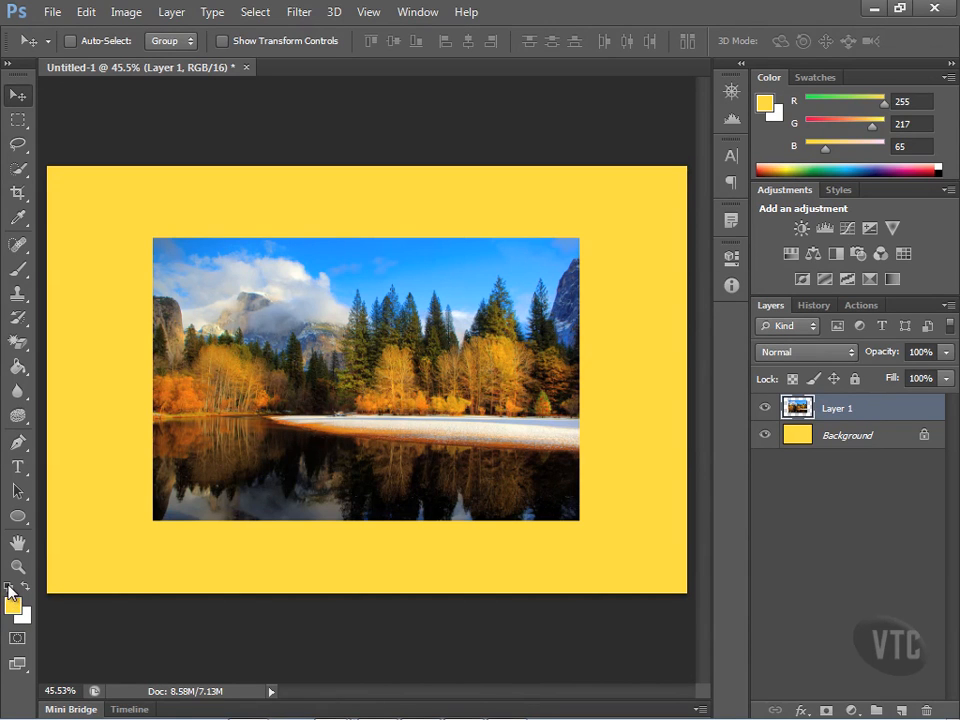
pyautogui.click(9, 589)
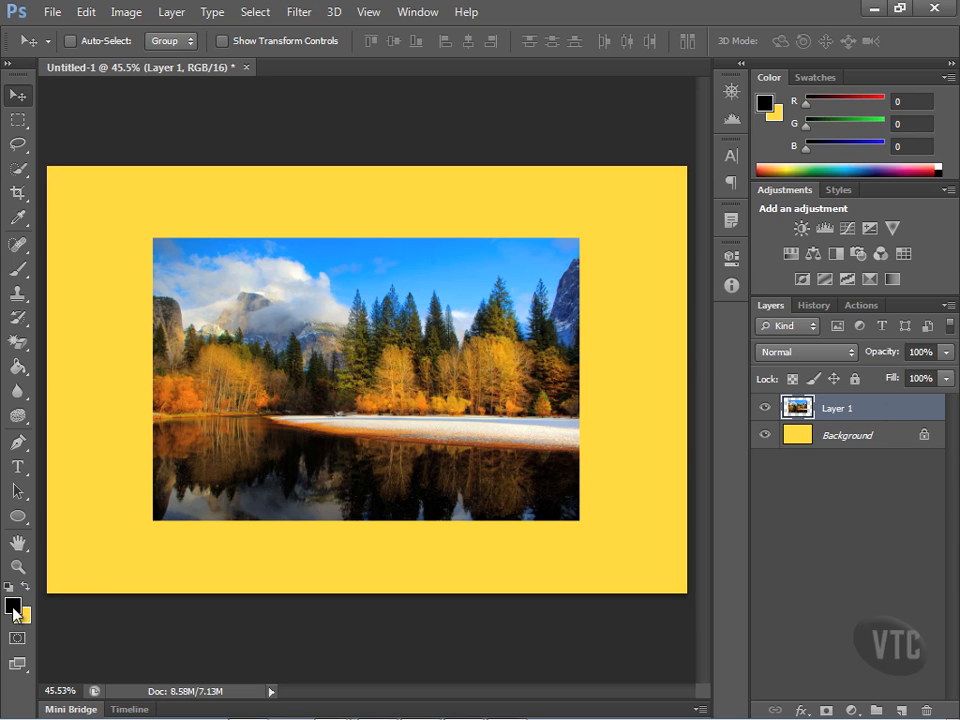
# - Change the foreground color from black to white #ffffff
pyautogui.click(13, 606)
pyautogui.moveTo(534, 165); pyautogui.dragTo(428, 32)
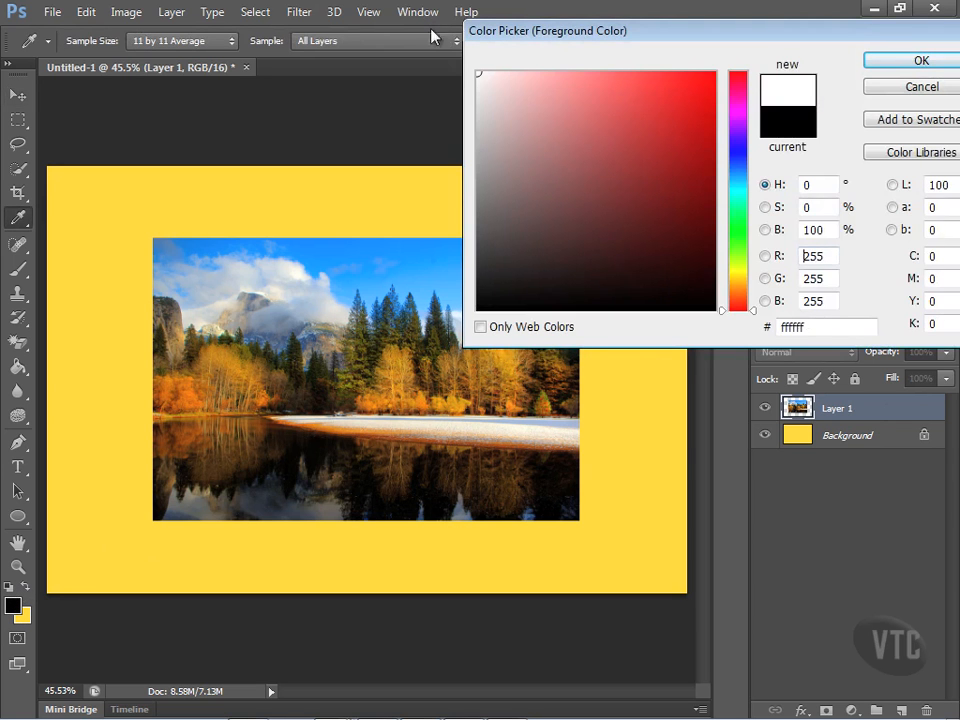
pyautogui.click(920, 62)
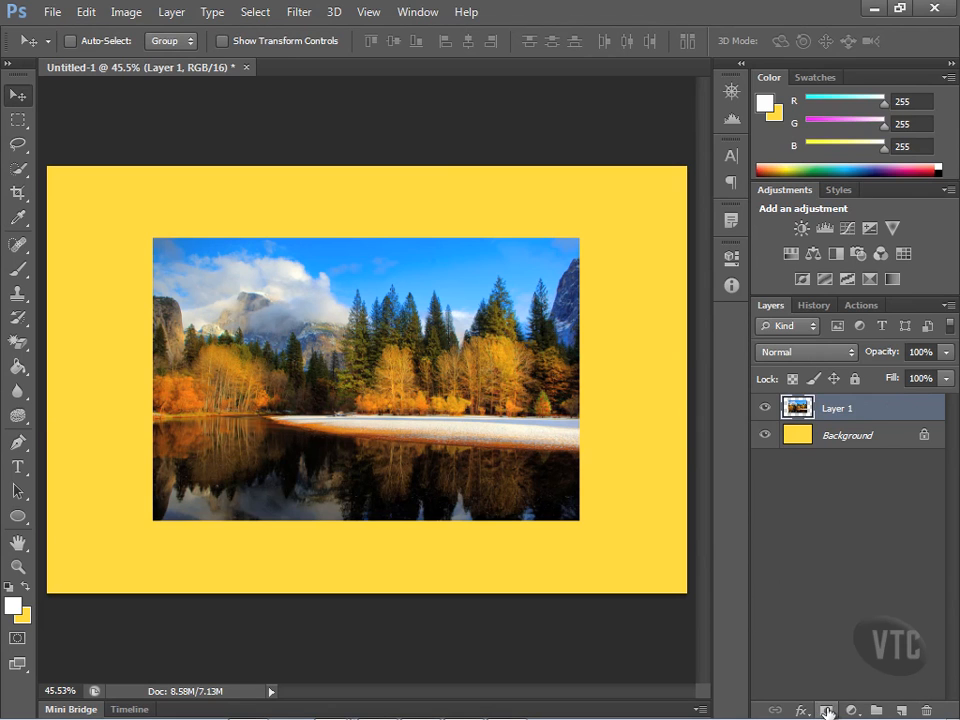
# - Add a layer mask to the photo layer and make the layer's image active again instead of the mask
pyautogui.click(826, 710)
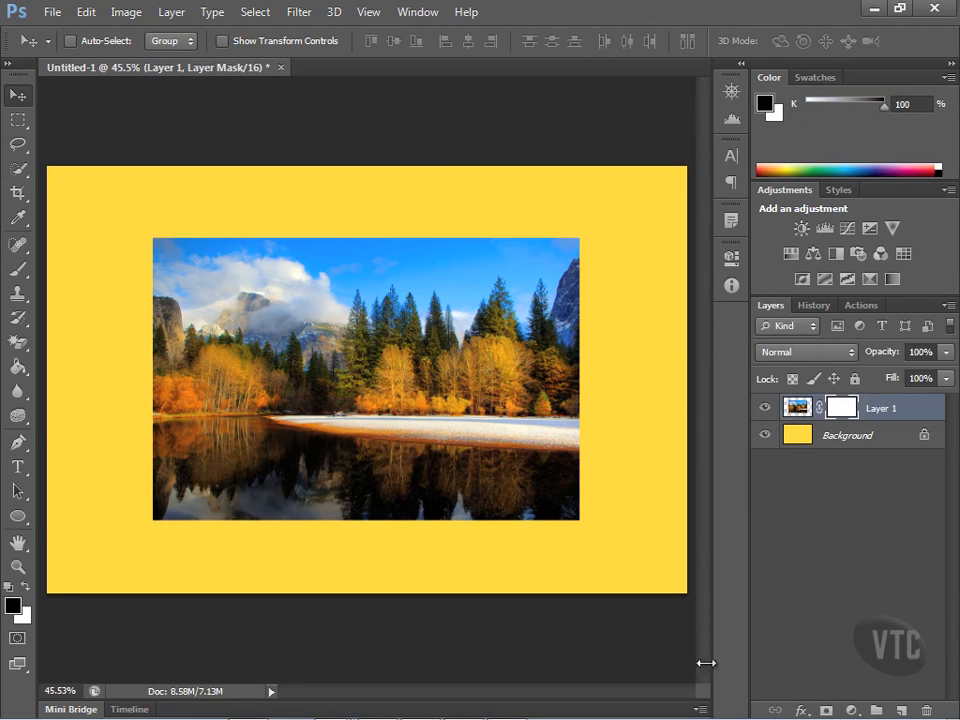
pyautogui.click(795, 406)
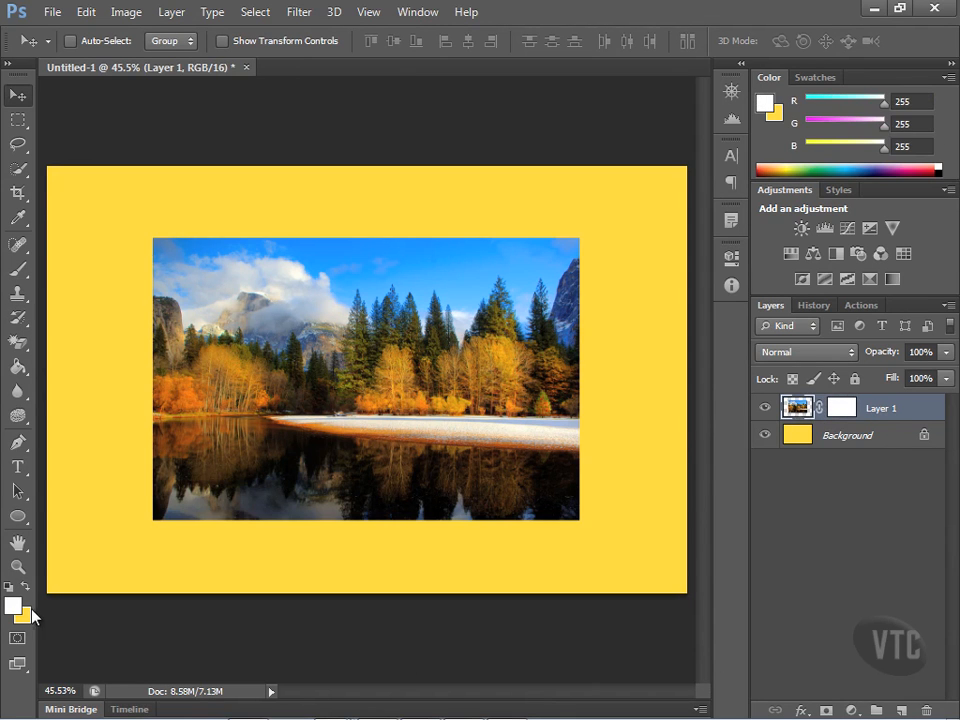